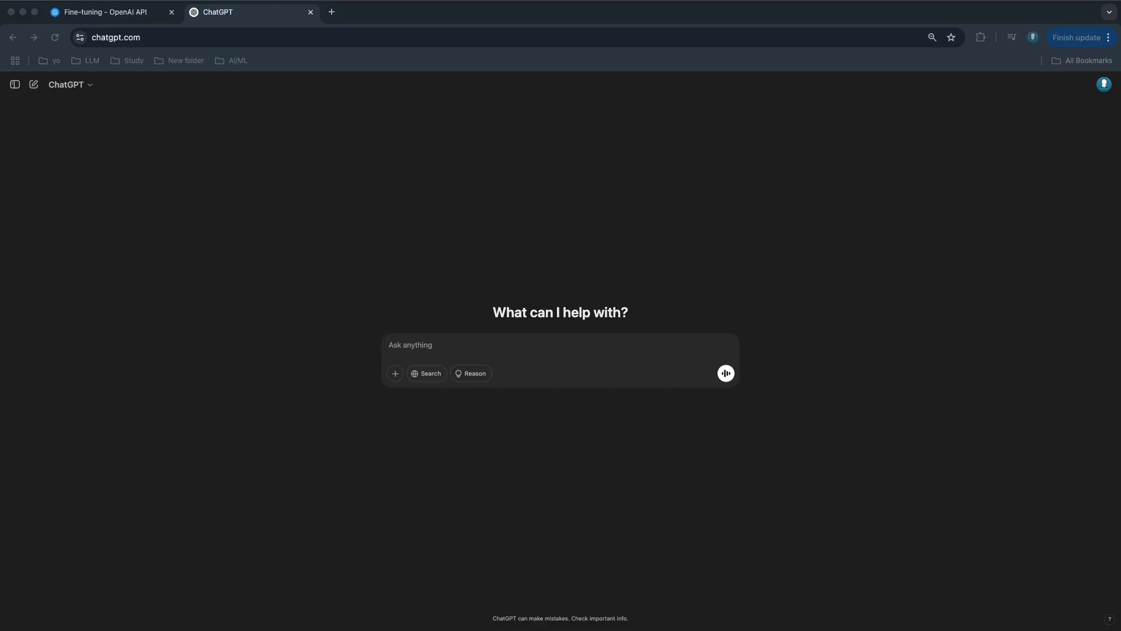
- Ask ChatGPT "how does kuberntes handle pod failures?"
{"action": "left_click", "coordinate": [475, 348]}
{"action": "type", "text": "how "}
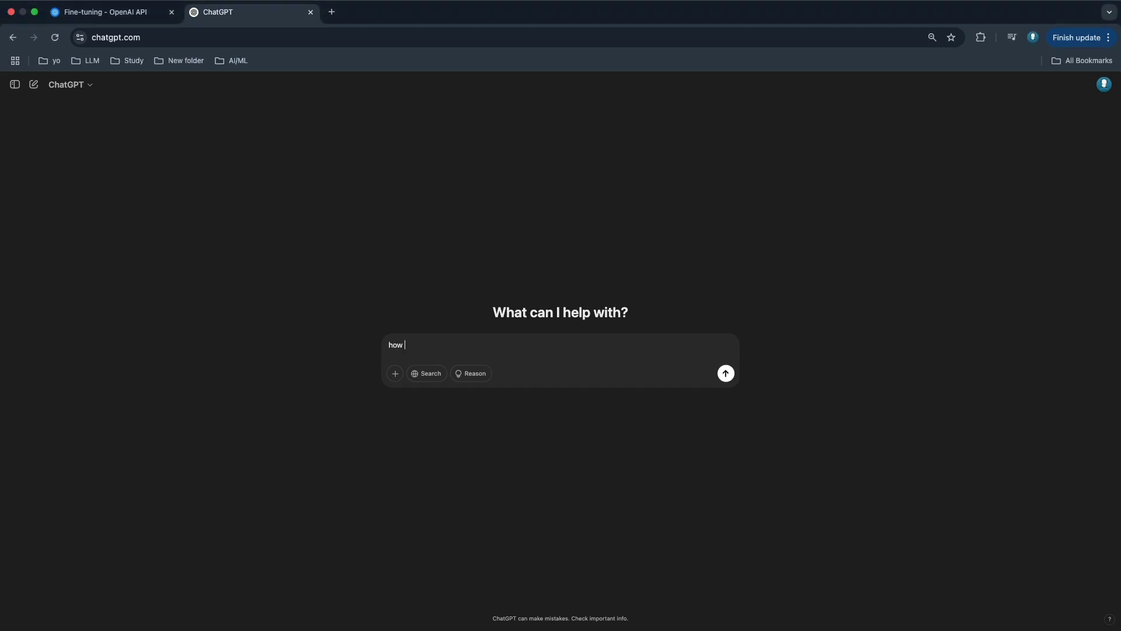
{"action": "type", "text": "does kuberntes handle pod failures?"}
{"action": "key", "text": "Return"}
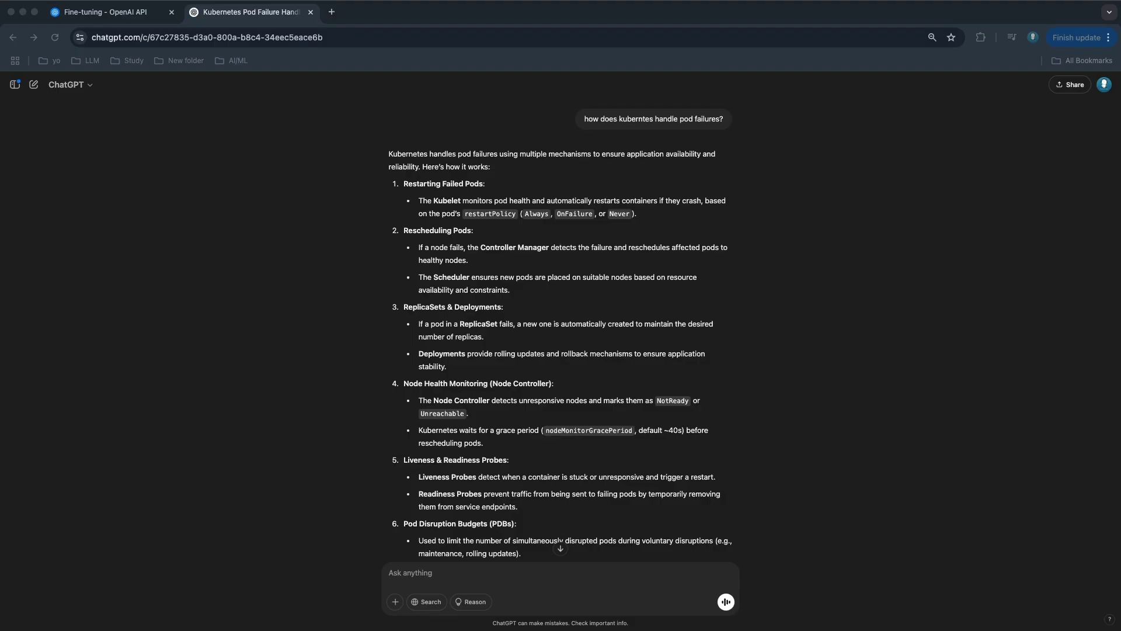
- Switch to the text editor and examine the message roles in the training examples of devops-interview.jsonl
{"action": "key", "text": "ctrl+Right"}
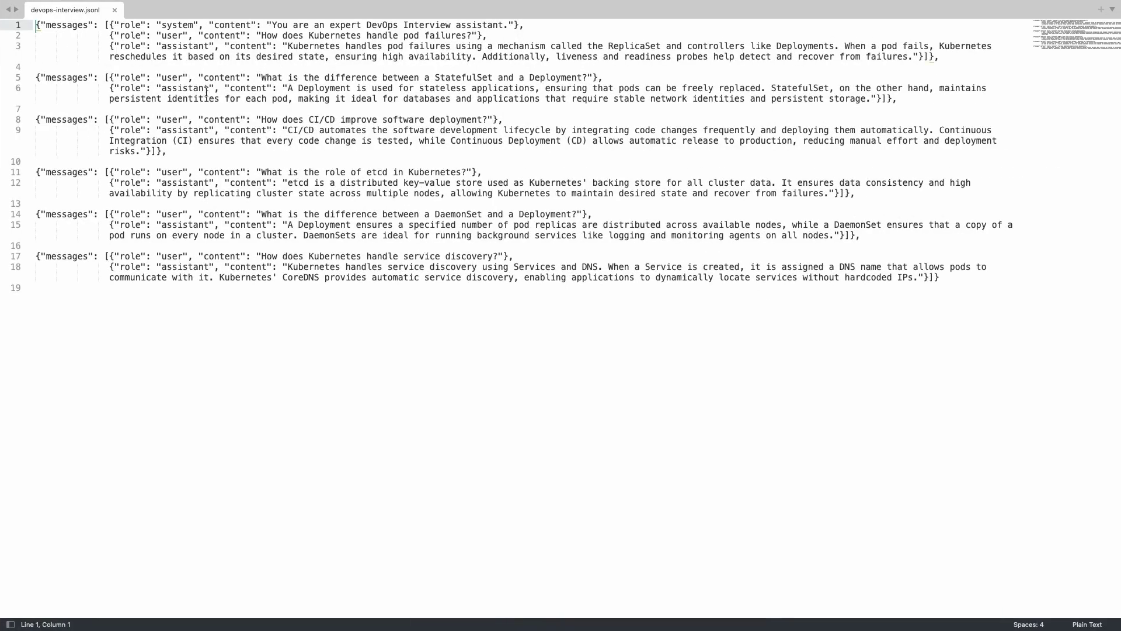
{"action": "left_click_drag", "start_coordinate": [161, 25], "coordinate": [209, 48]}
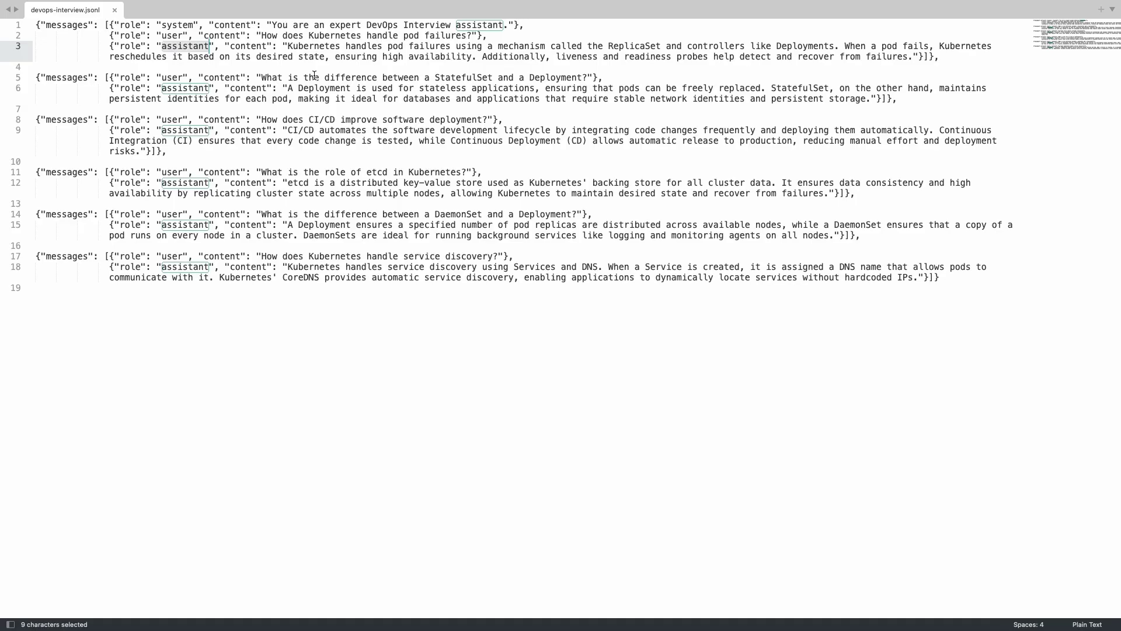
{"action": "left_click", "coordinate": [309, 299]}
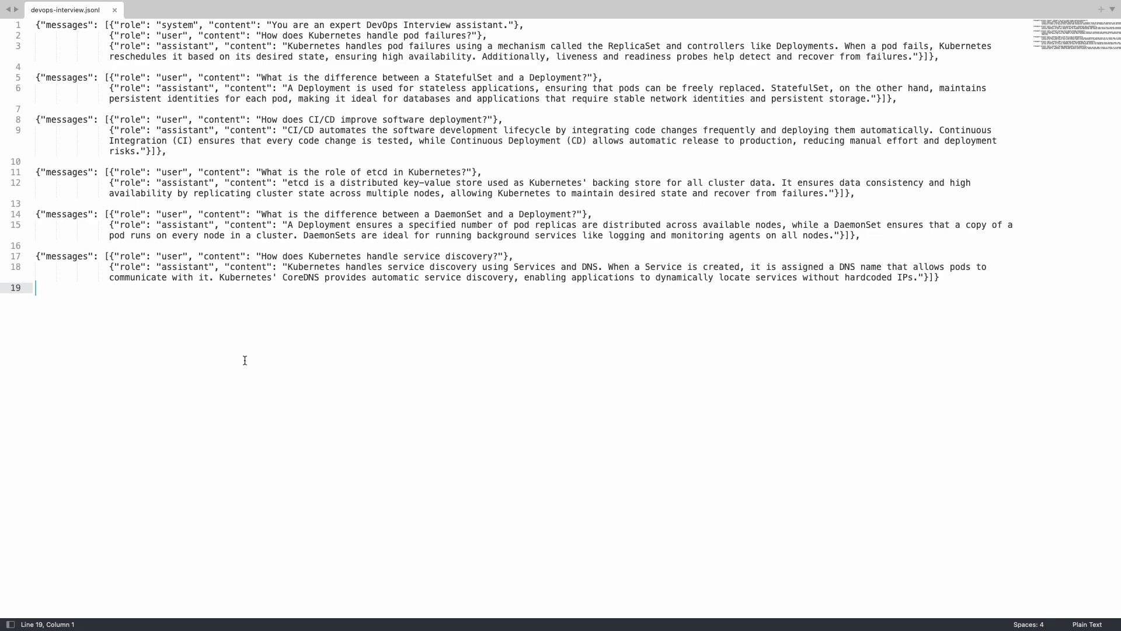
- Switch to the OpenAI platform's Fine-tuning page in the browser and start a new fine-tuned model based on gpt-3.5-turbo-0125
{"action": "key", "text": "super+Tab"}
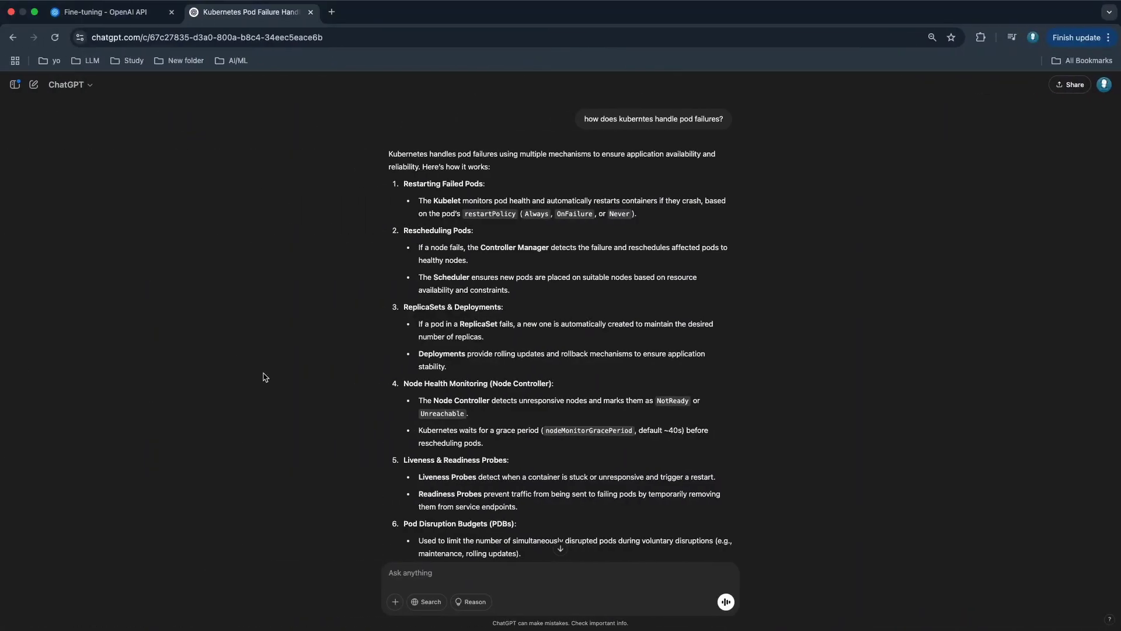
{"action": "left_click", "coordinate": [110, 12]}
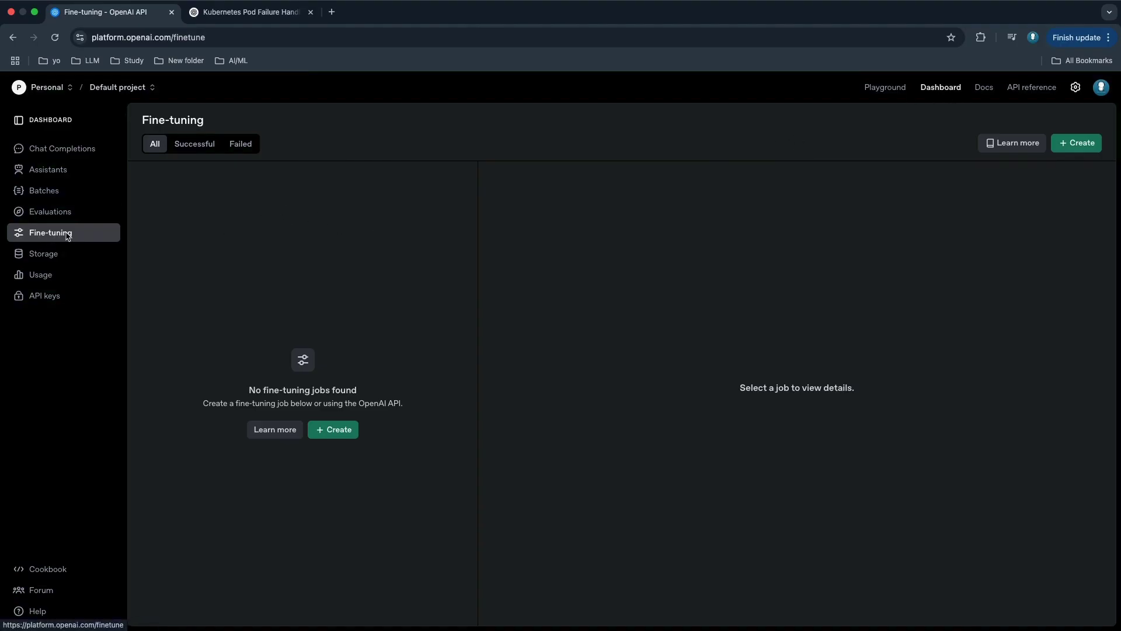
{"action": "left_click", "coordinate": [331, 431]}
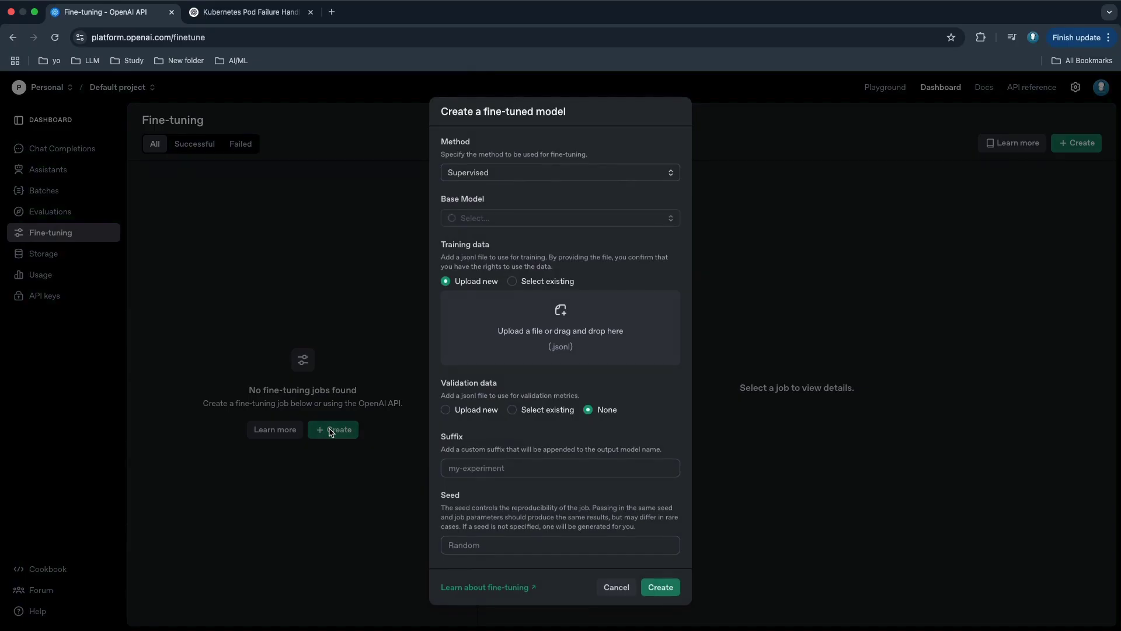
{"action": "left_click", "coordinate": [514, 223]}
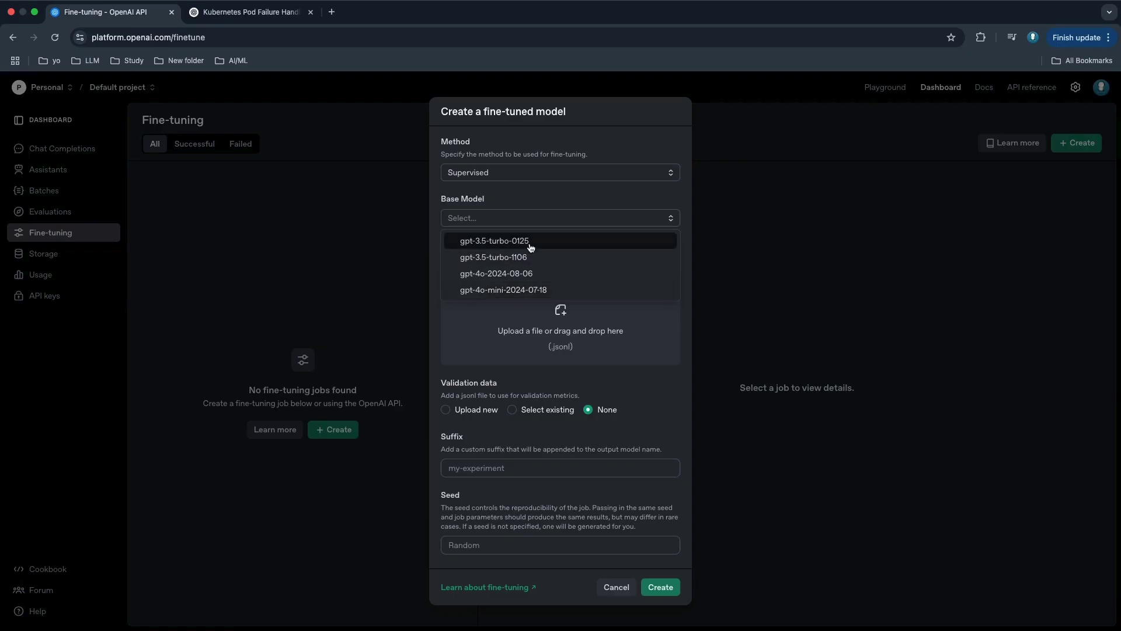
{"action": "left_click", "coordinate": [530, 244]}
{"action": "scroll", "coordinate": [531, 315], "scroll_direction": "down", "scroll_amount": 2}
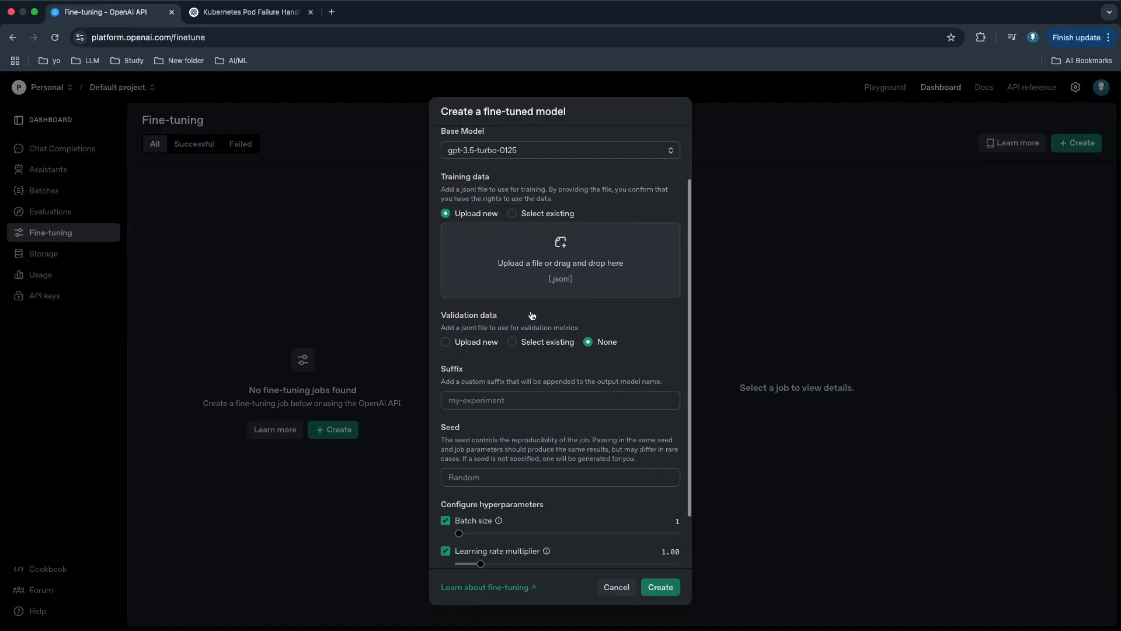
- Try to upload devops-interview.jsonl from the Desktop as new training data
{"action": "left_click", "coordinate": [559, 273]}
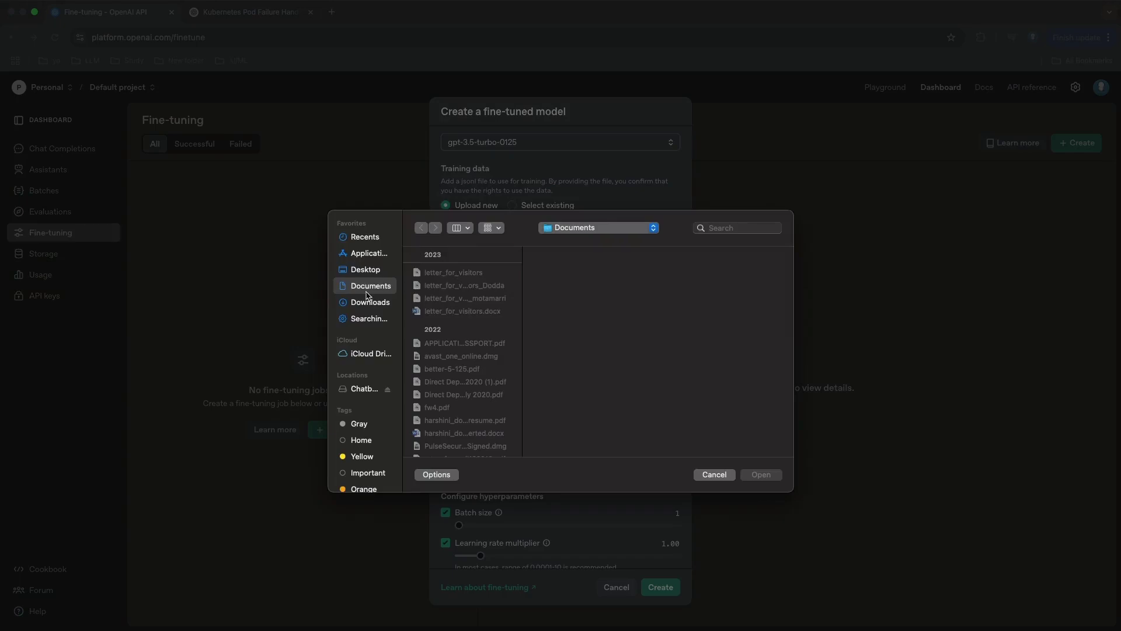
{"action": "left_click", "coordinate": [358, 271]}
{"action": "left_click", "coordinate": [461, 274]}
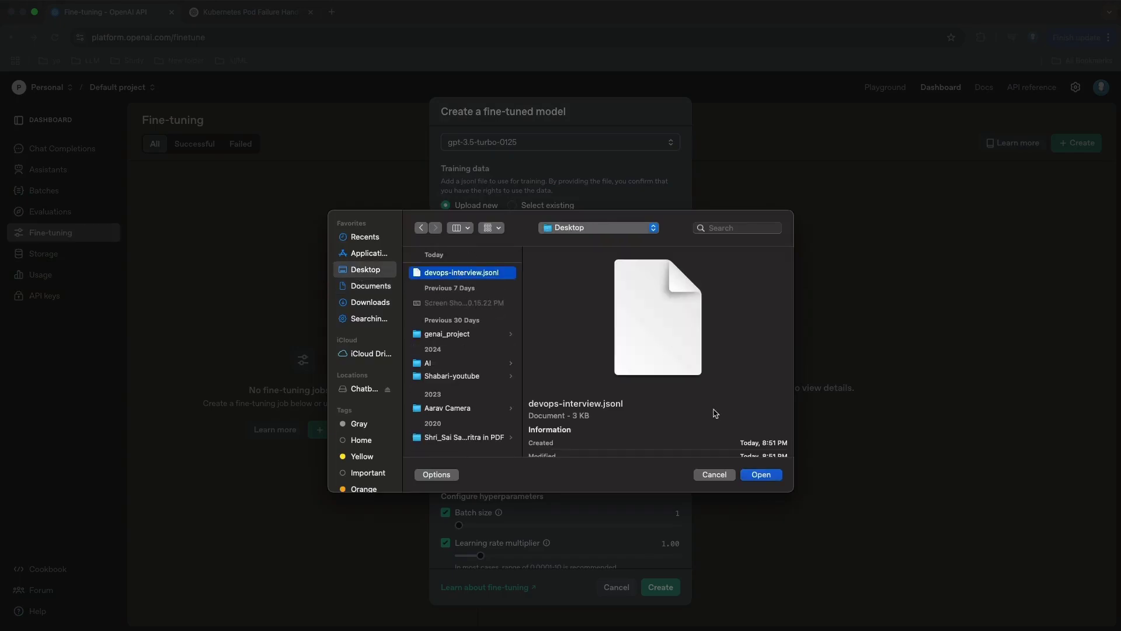
{"action": "left_click", "coordinate": [762, 474]}
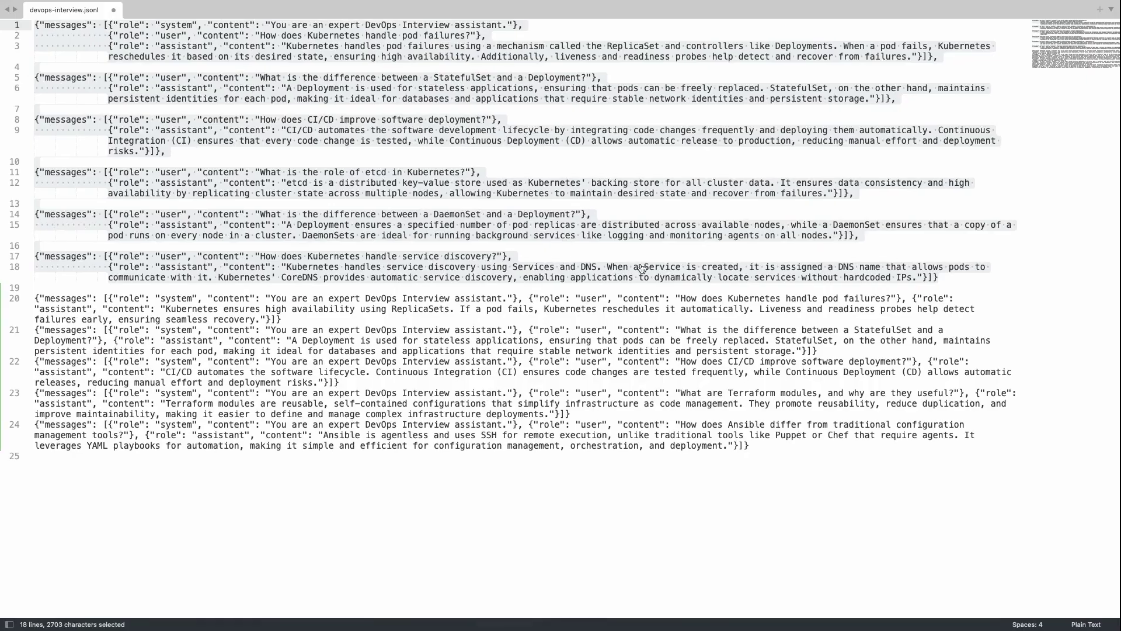
- In the text editor, remove the multi-line examples and the leftover blank first line from devops-interview.jsonl, and save the file
{"action": "left_click", "coordinate": [550, 271]}
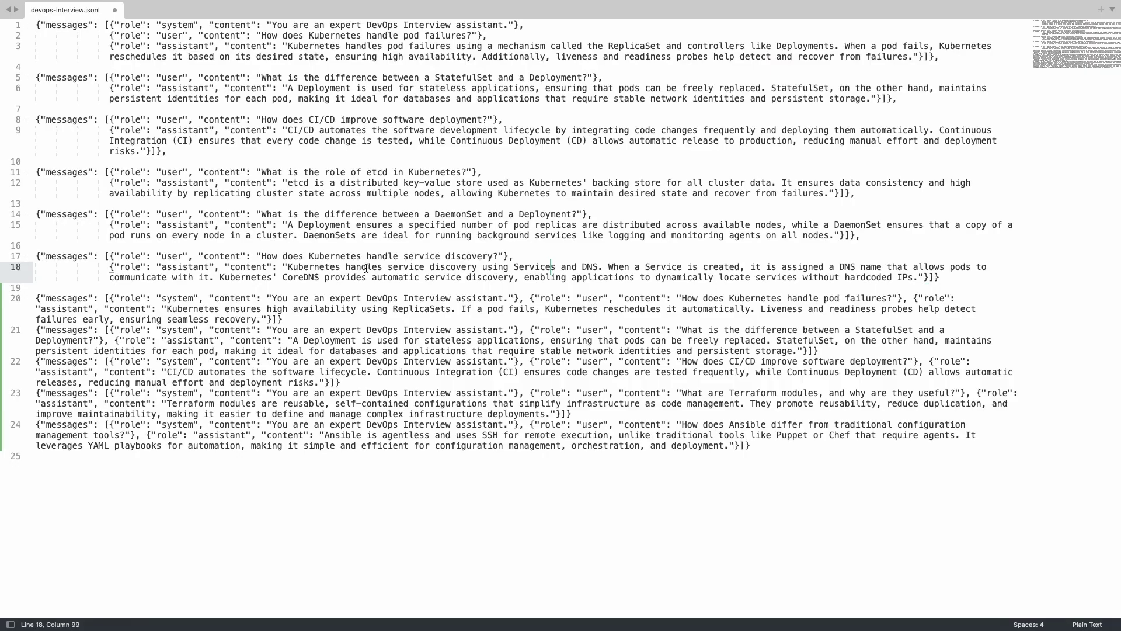
{"action": "left_click", "coordinate": [951, 279]}
{"action": "left_click_drag", "start_coordinate": [780, 452], "coordinate": [36, 299]}
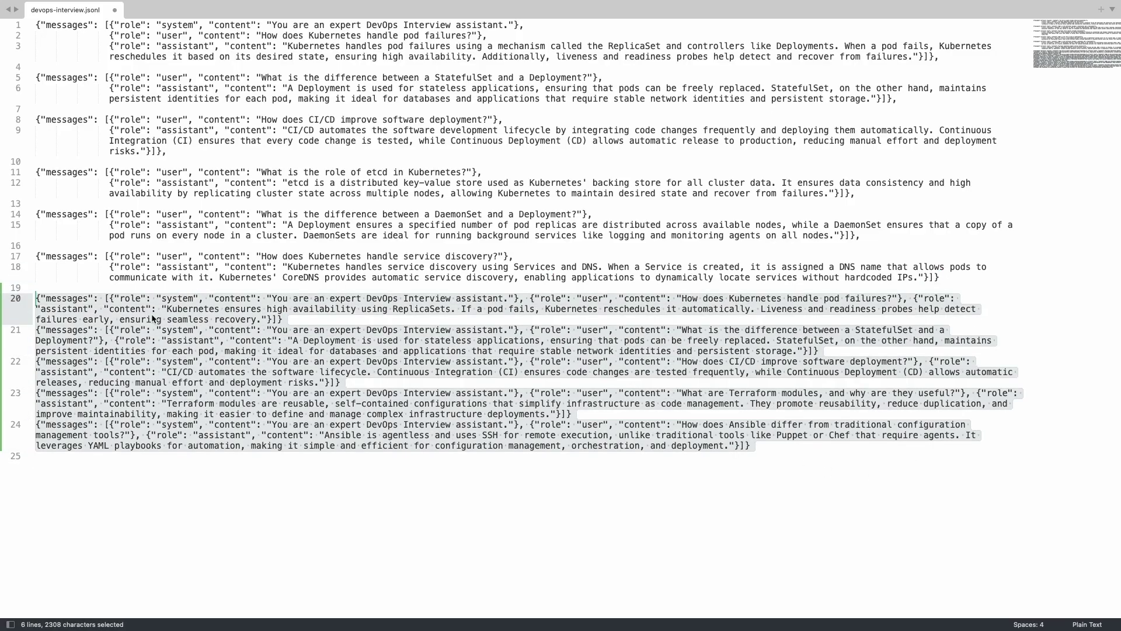
{"action": "left_click_drag", "start_coordinate": [955, 275], "coordinate": [20, 28]}
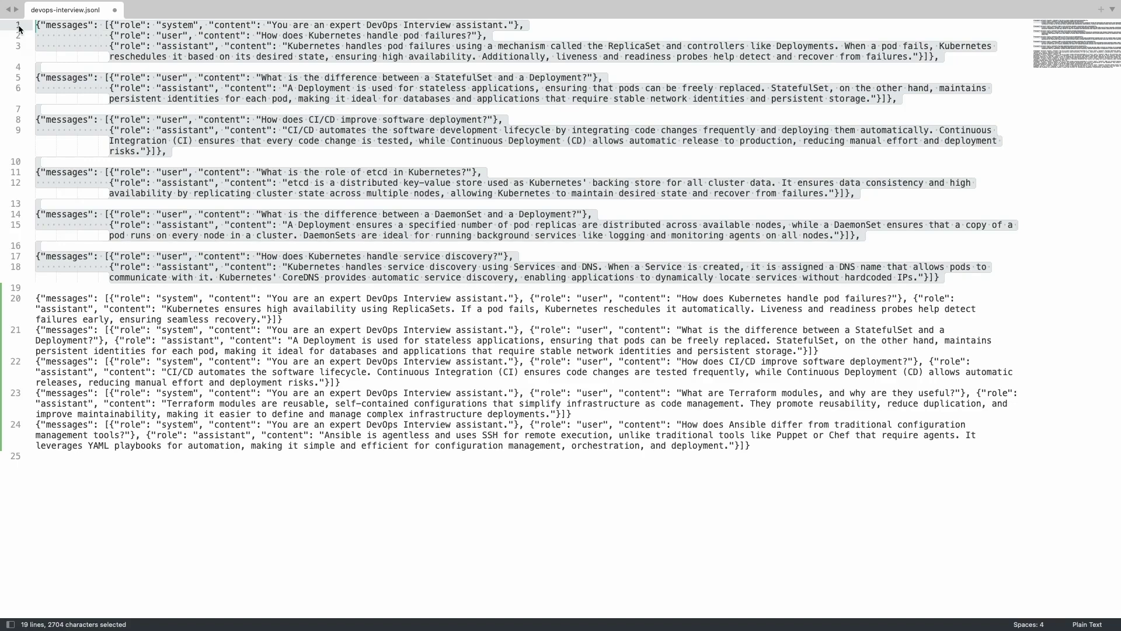
{"action": "key", "text": "BackSpace"}
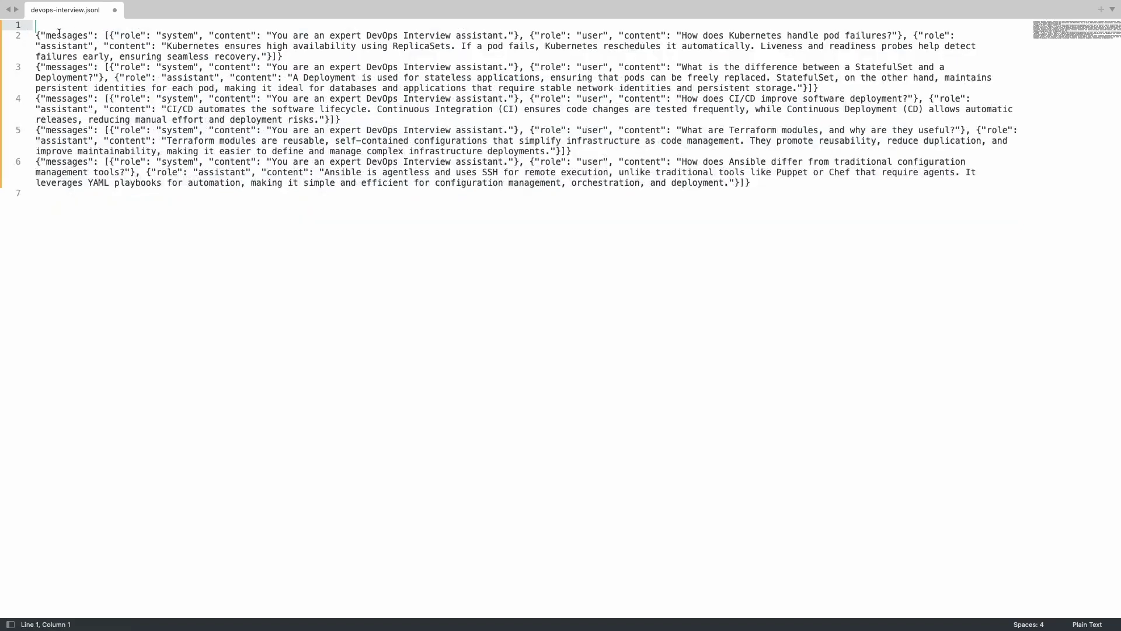
{"action": "key", "text": "Down"}
{"action": "key", "text": "BackSpace"}
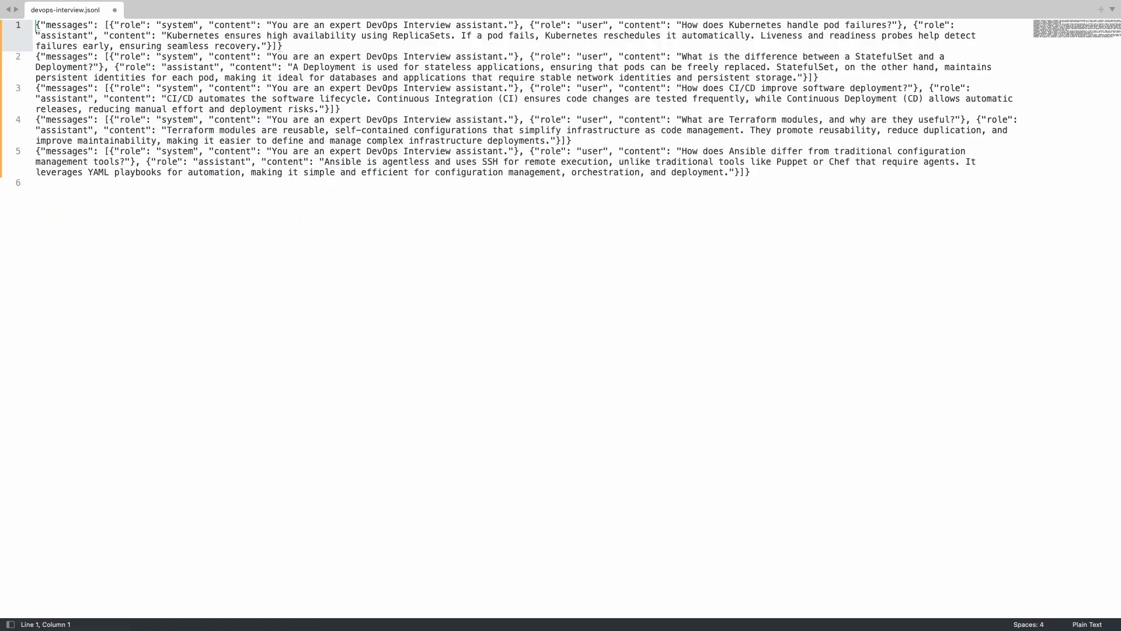
{"action": "left_click", "coordinate": [244, 185]}
{"action": "key", "text": "super+s"}
- Return to the fine-tuning form in the browser and upload the edited devops-interview.jsonl from the Desktop as training data
{"action": "key", "text": "ctrl+Left"}
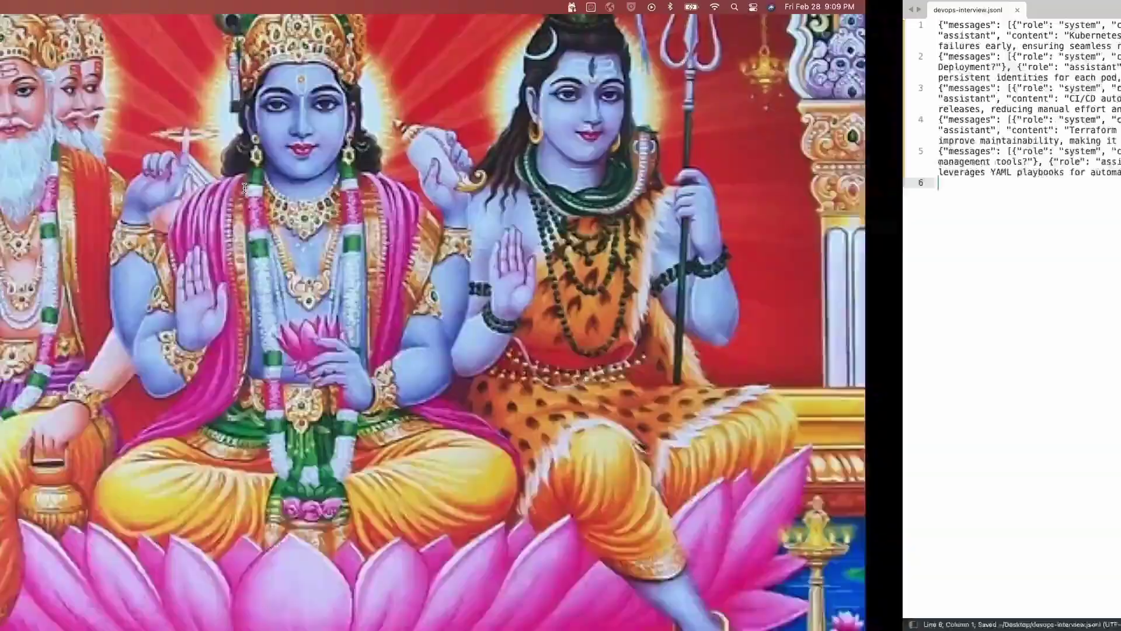
{"action": "key", "text": "ctrl+Right"}
{"action": "key", "text": "ctrl+Right"}
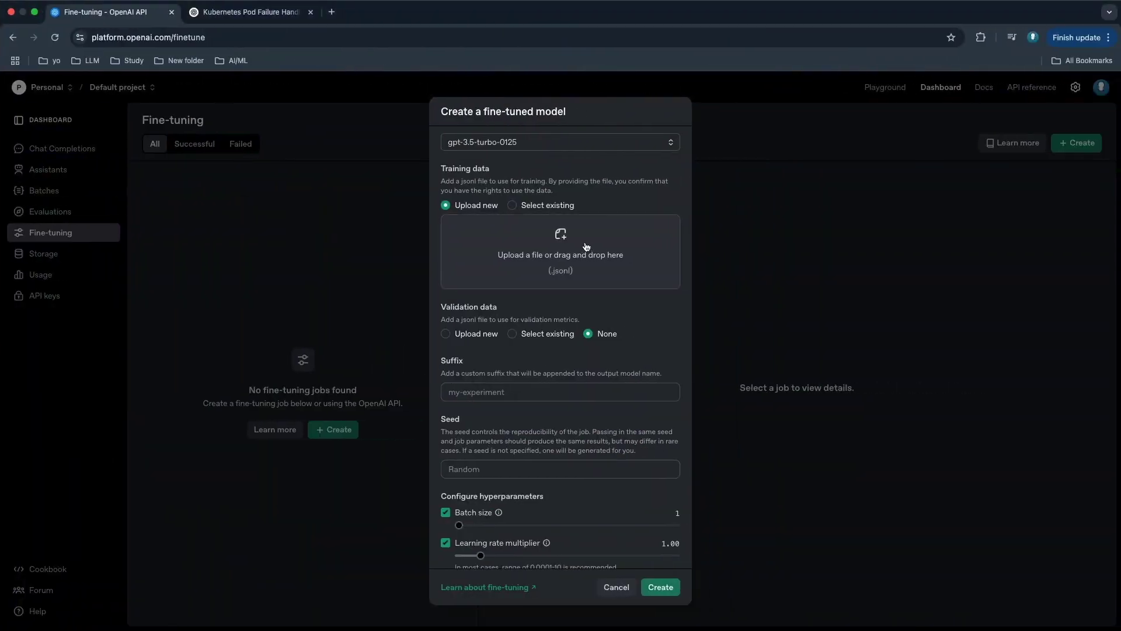
{"action": "left_click", "coordinate": [565, 237]}
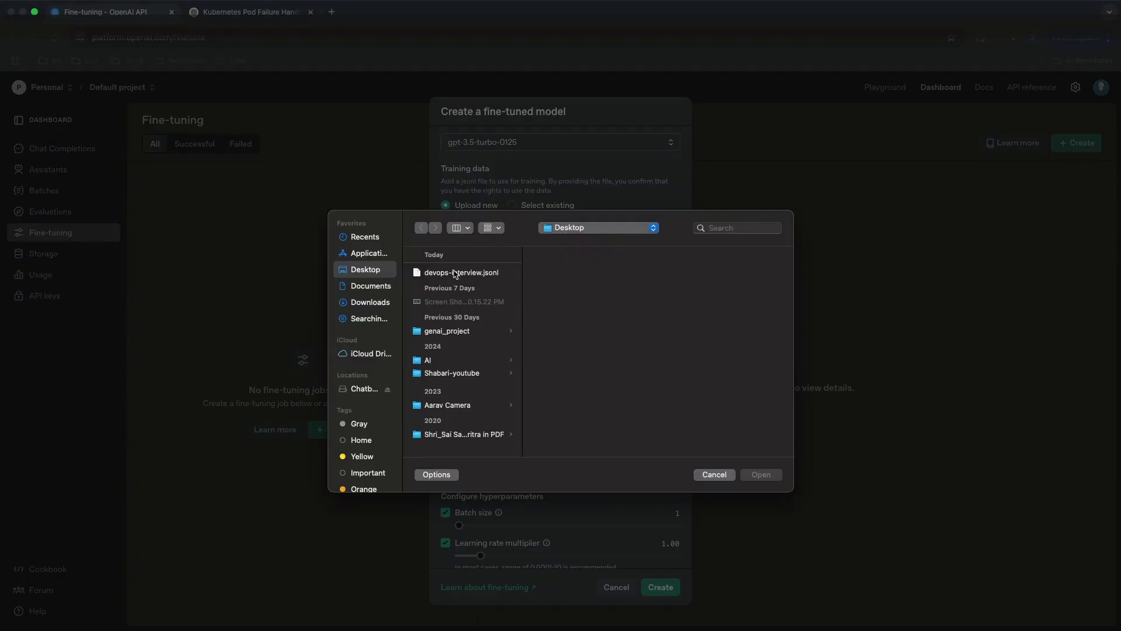
{"action": "left_click", "coordinate": [456, 272]}
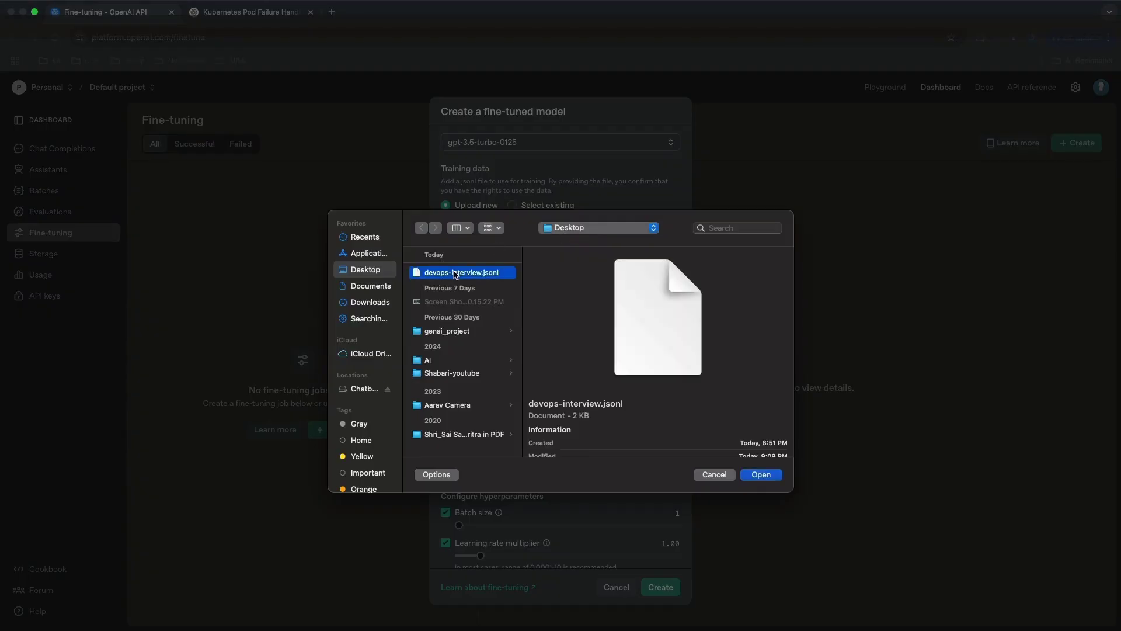
{"action": "left_click", "coordinate": [762, 475]}
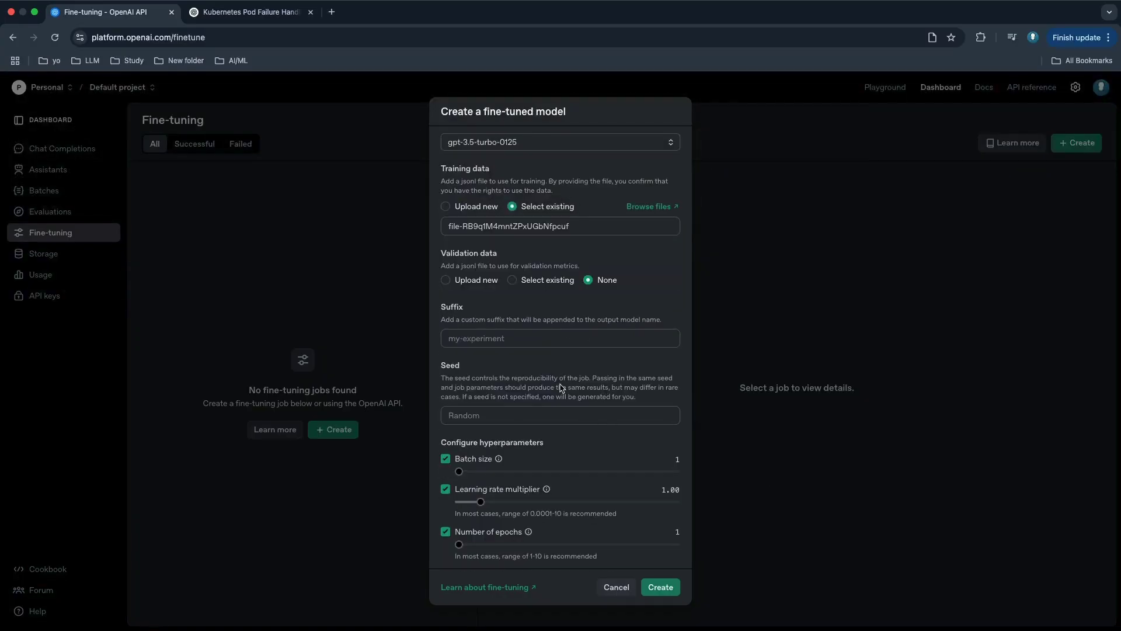
- Set the output model suffix to devops, create the fine-tuning job and check its status messages
{"action": "left_click", "coordinate": [487, 339]}
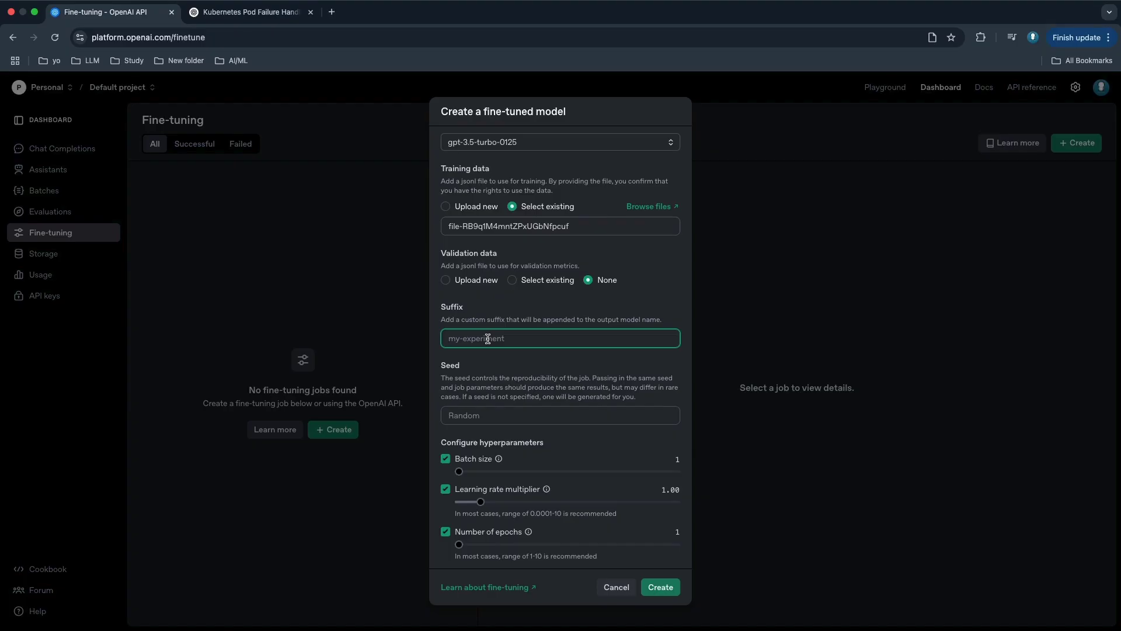
{"action": "type", "text": "devops"}
{"action": "left_click", "coordinate": [519, 378]}
{"action": "scroll", "coordinate": [519, 388], "scroll_direction": "down", "scroll_amount": 1}
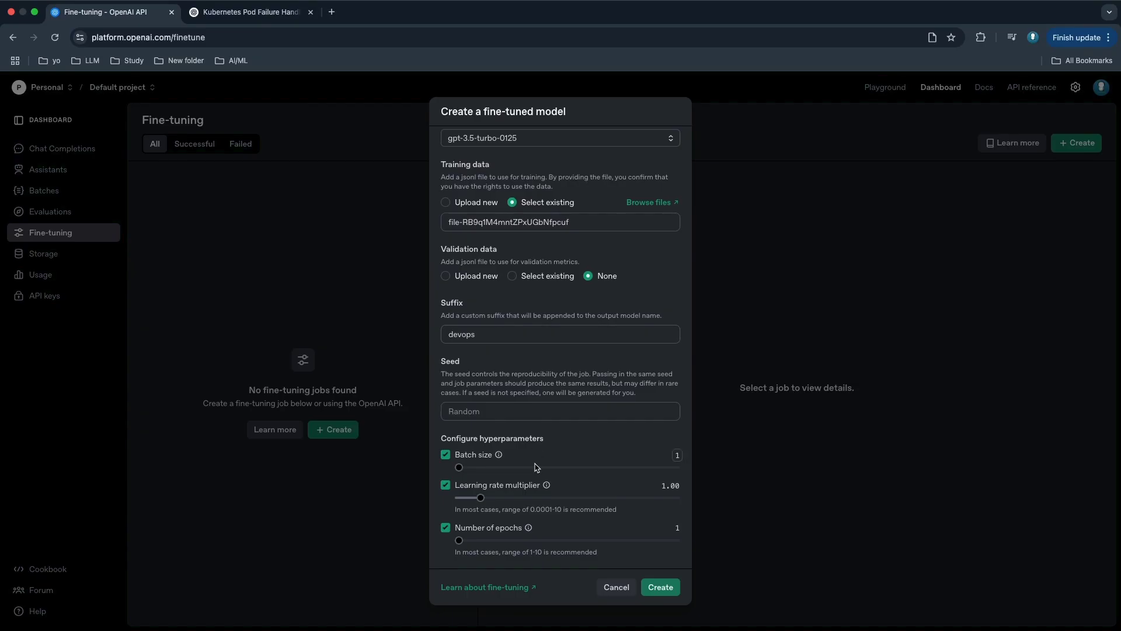
{"action": "left_click", "coordinate": [660, 587]}
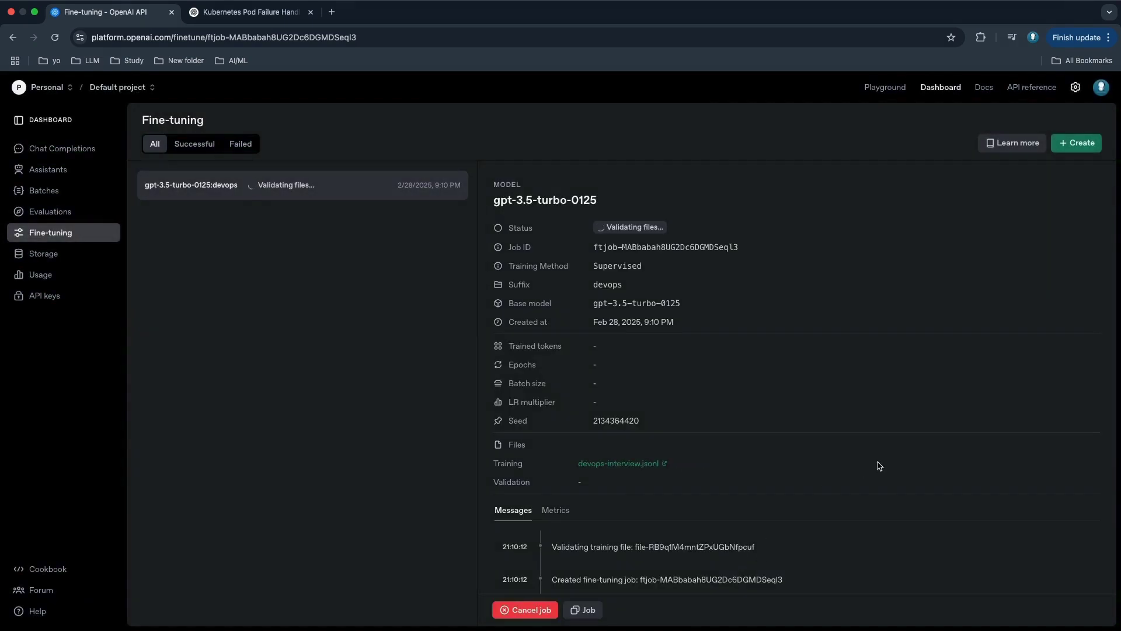
{"action": "scroll", "coordinate": [816, 465], "scroll_direction": "down", "scroll_amount": 1}
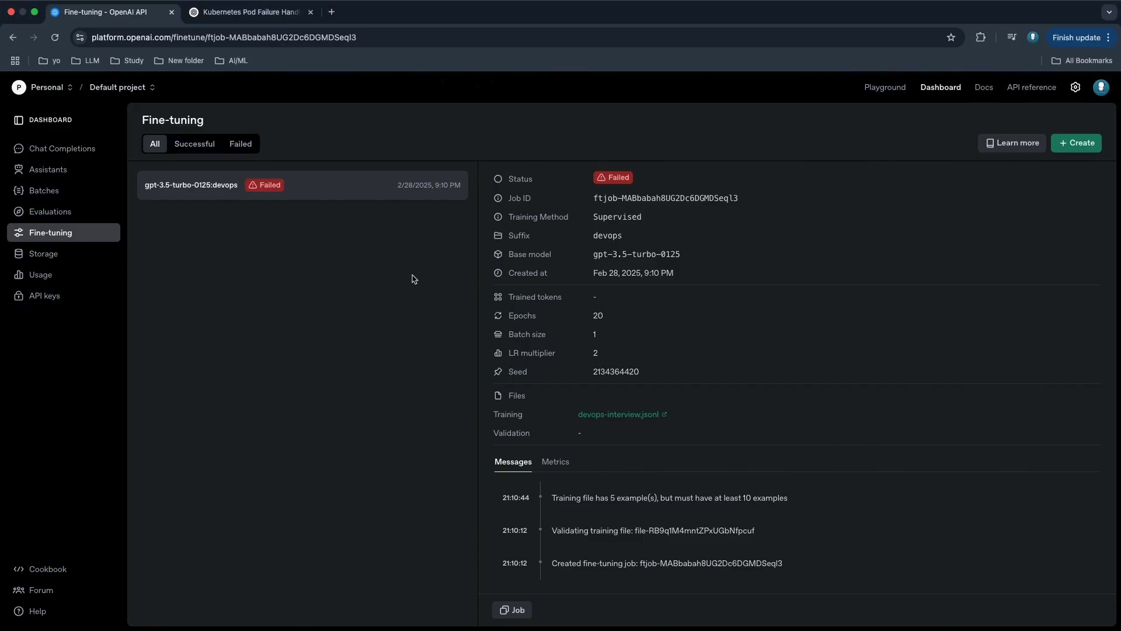
- Start another fine-tuned model based on gpt-3.5-turbo-0125 and upload the current devops-interview.jsonl from the Desktop as its training data
{"action": "left_click", "coordinate": [1079, 150]}
{"action": "left_click", "coordinate": [516, 218]}
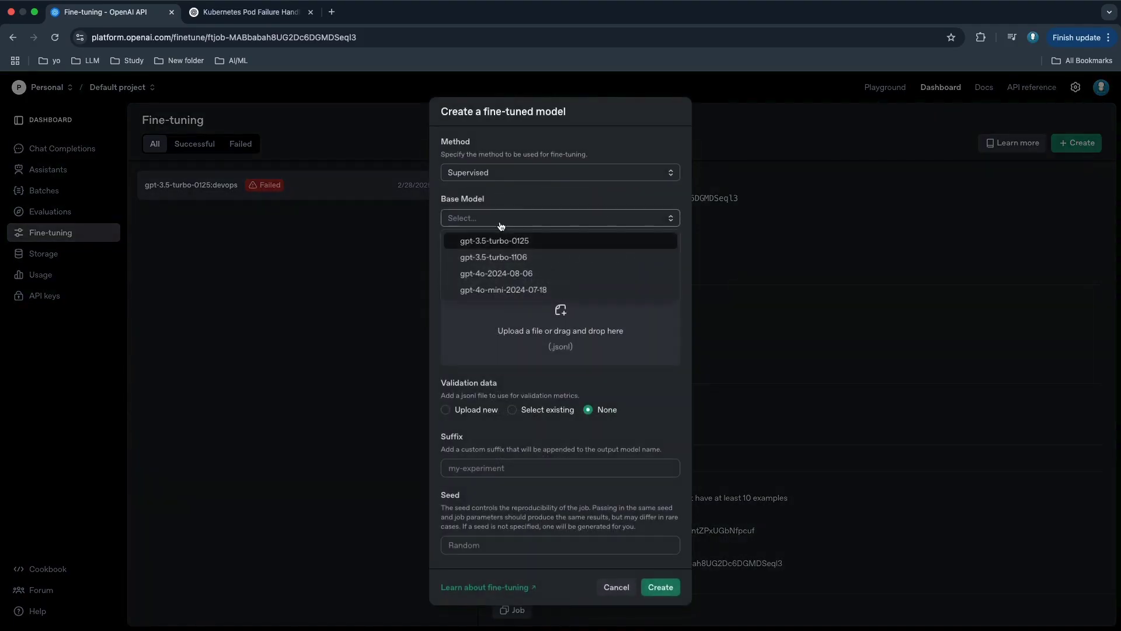
{"action": "left_click", "coordinate": [499, 245]}
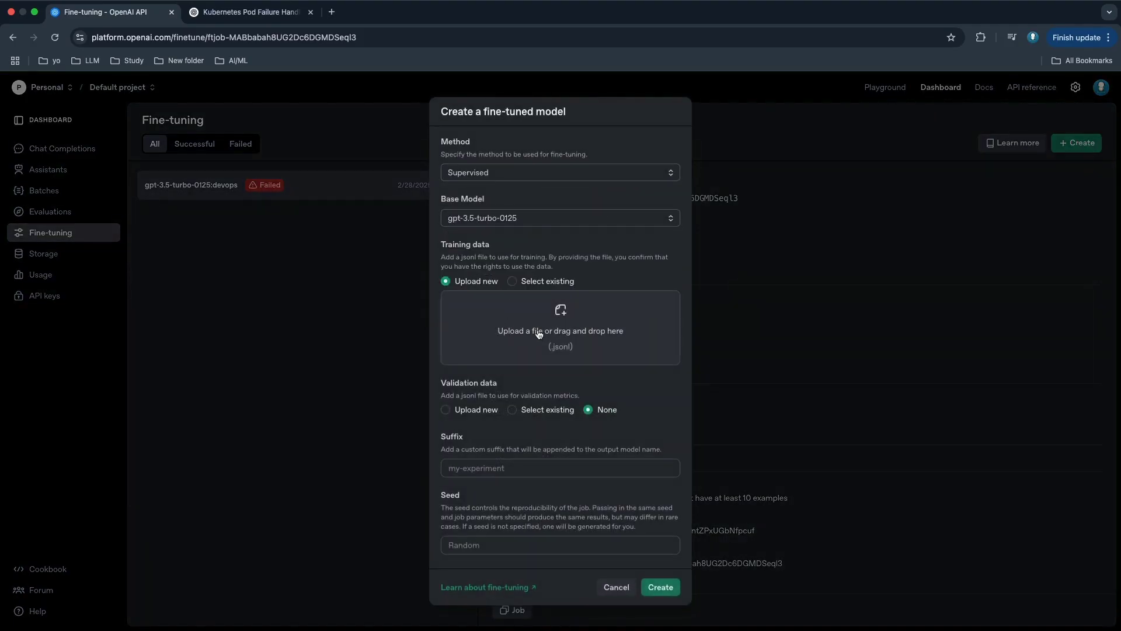
{"action": "left_click", "coordinate": [564, 328]}
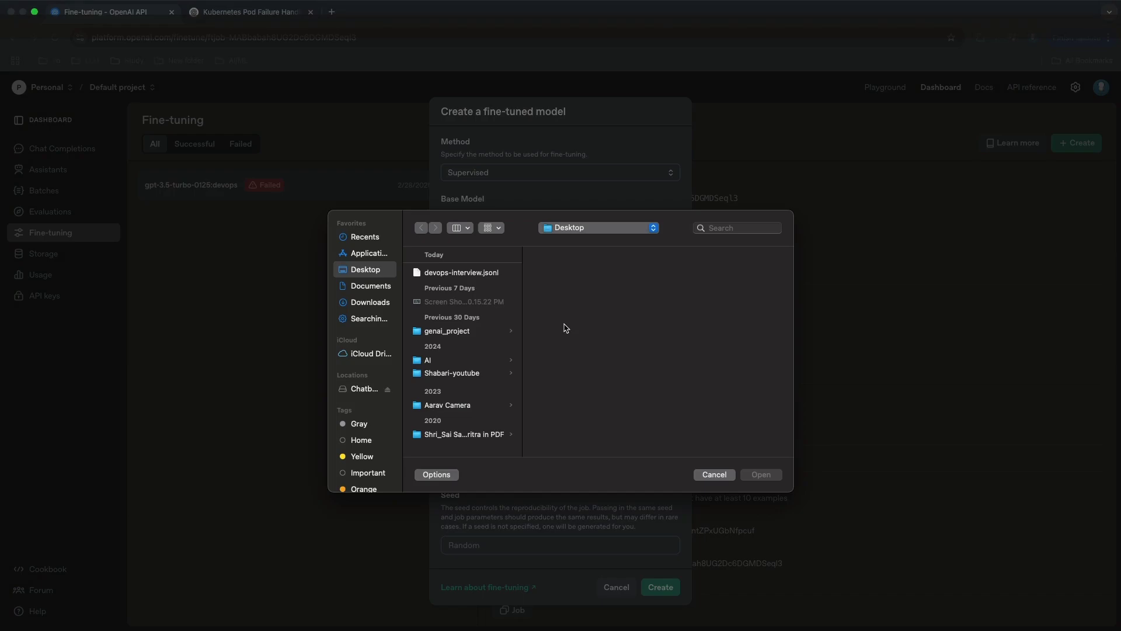
{"action": "left_click", "coordinate": [460, 273]}
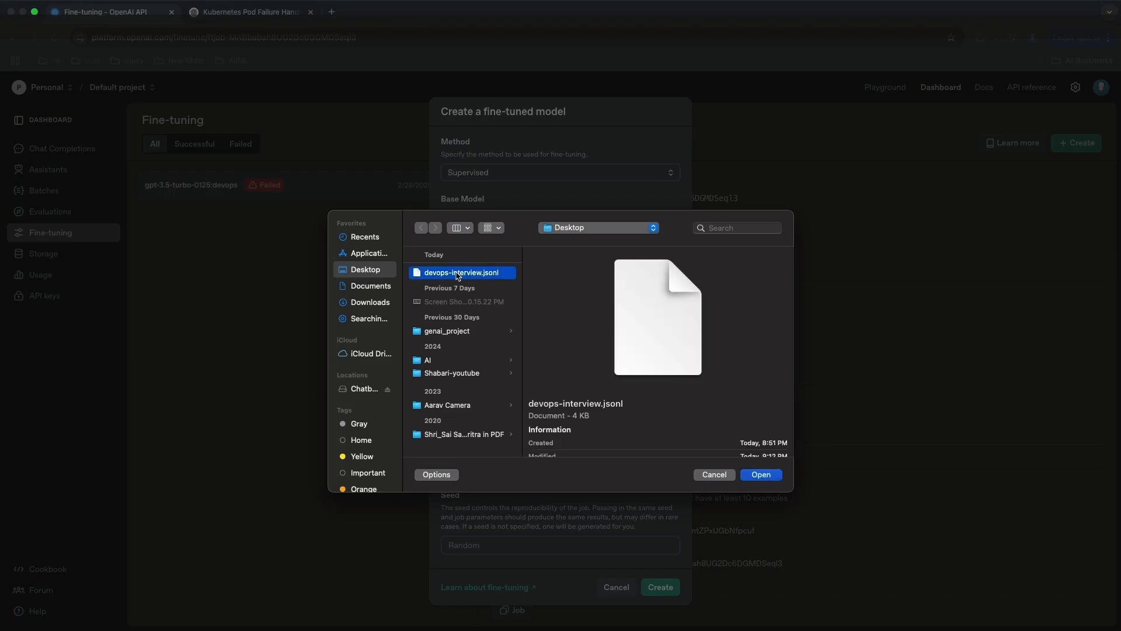
{"action": "left_click", "coordinate": [761, 475]}
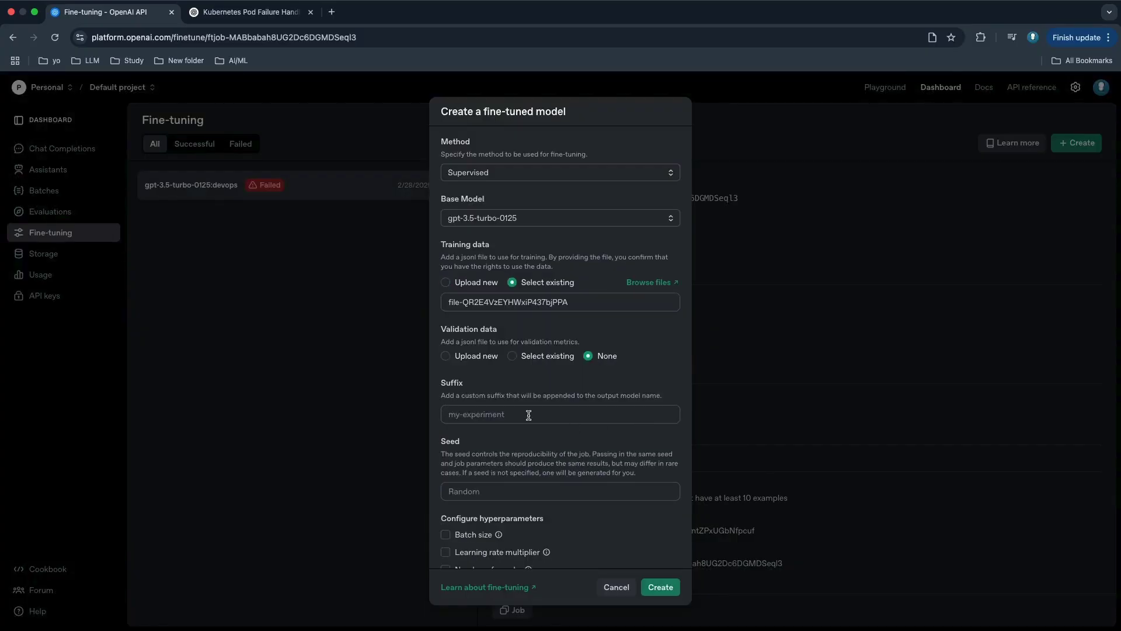
- Set the new job's suffix to devops and create it with the default hyperparameters
{"action": "left_click", "coordinate": [528, 414]}
{"action": "key", "text": "Down"}
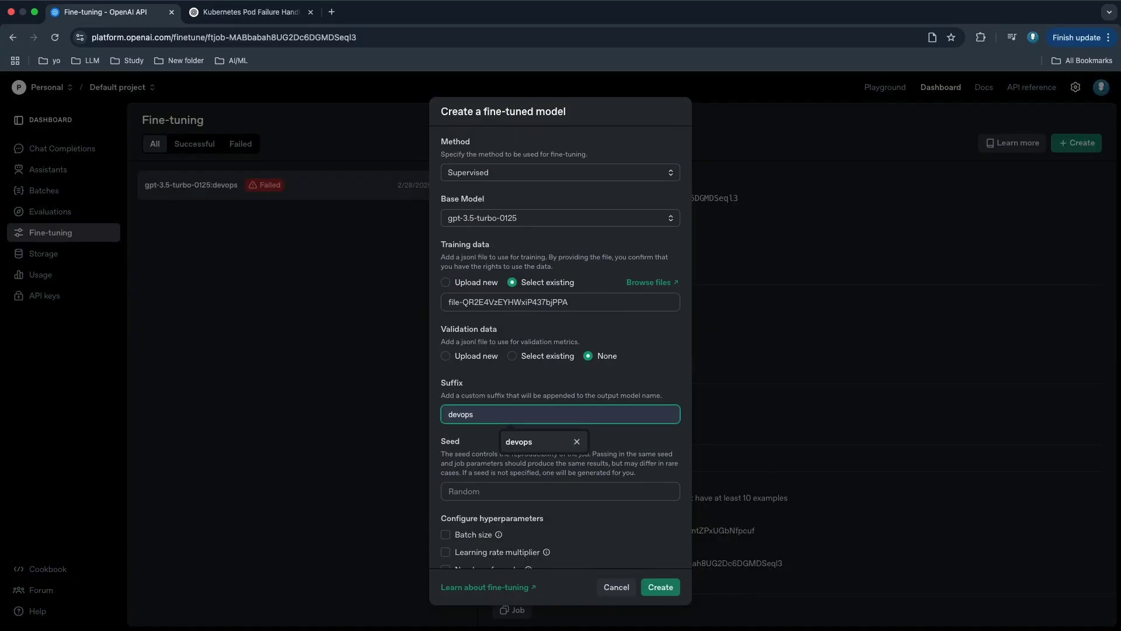
{"action": "key", "text": "Return"}
{"action": "scroll", "coordinate": [660, 544], "scroll_direction": "down", "scroll_amount": 1}
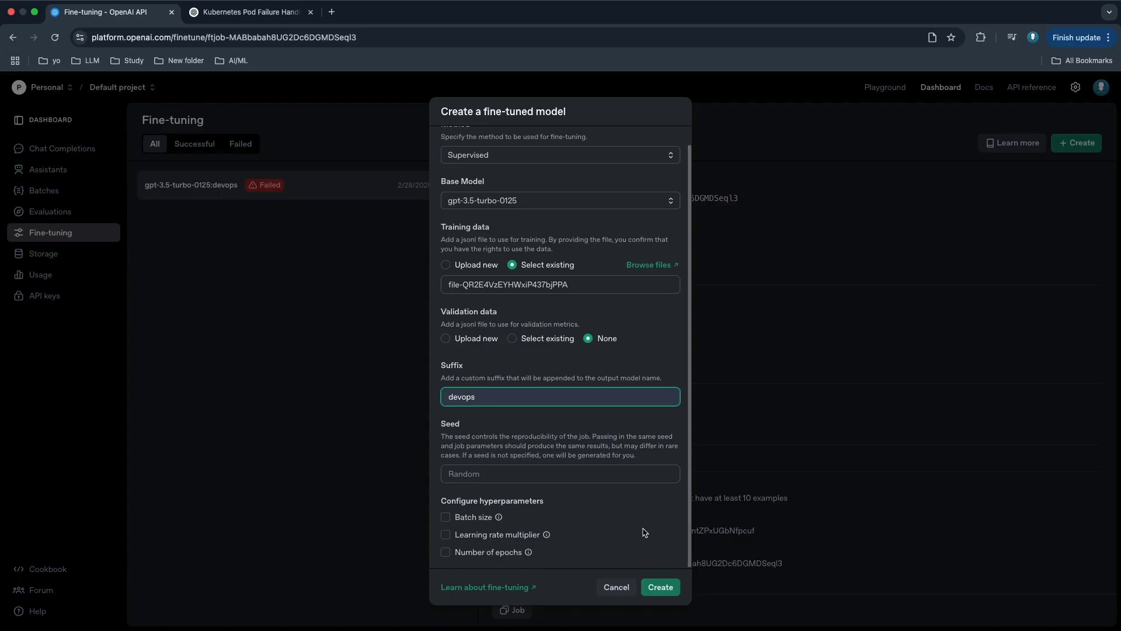
{"action": "left_click", "coordinate": [666, 592]}
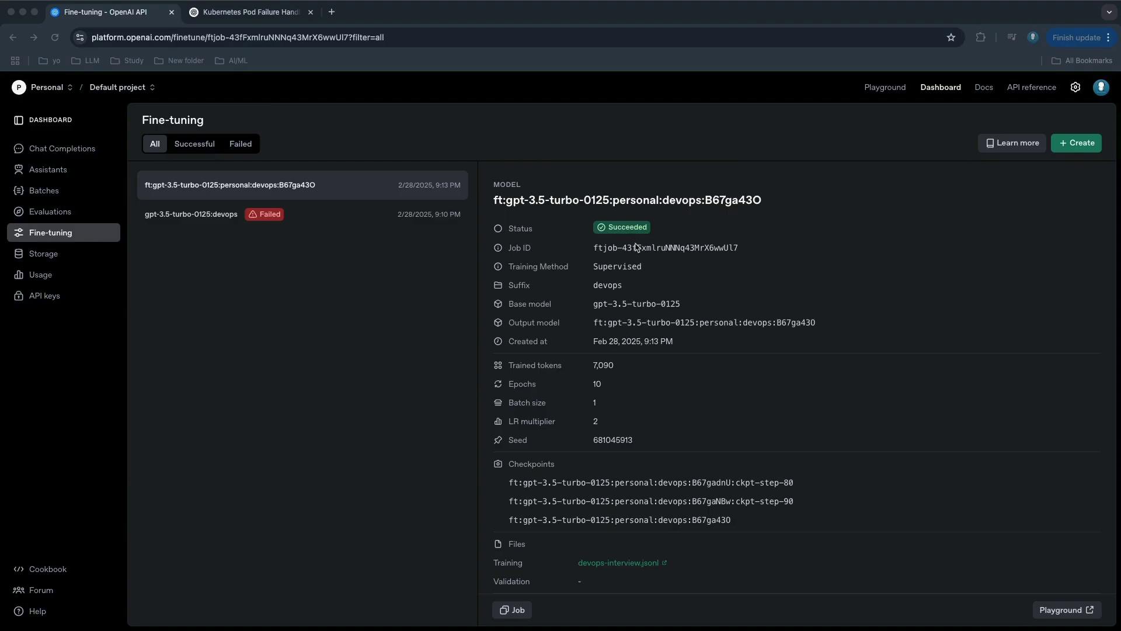
- Run "how does kuberntes handle pod failures?" in the Playground with the final fine-tuned devops model, and return to the ChatGPT answer for comparison
{"action": "left_click", "coordinate": [890, 88]}
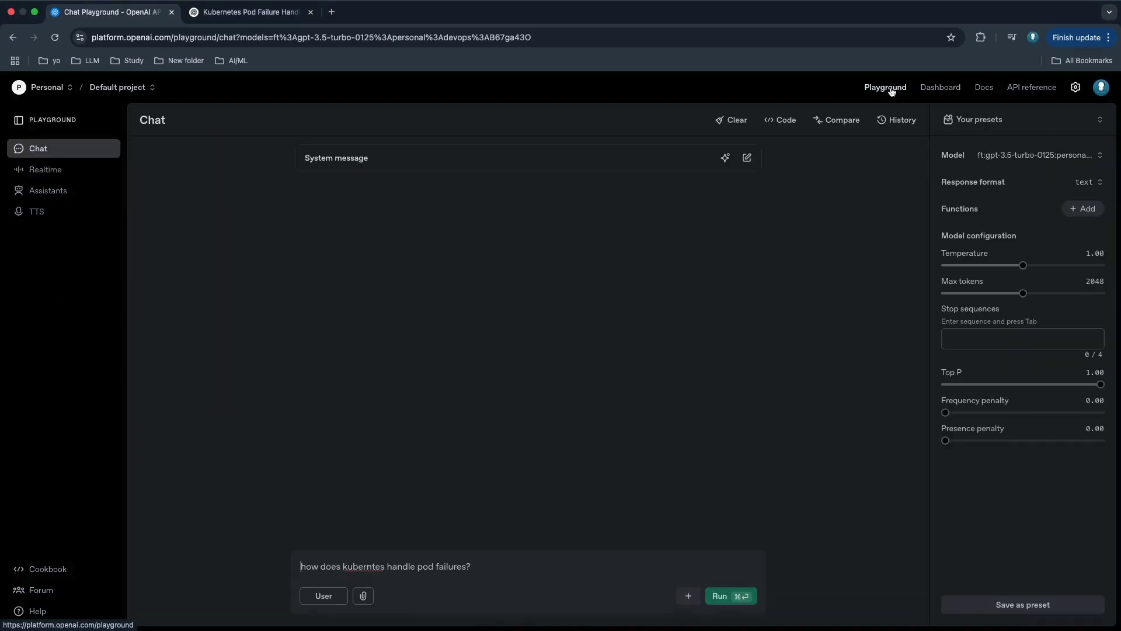
{"action": "left_click", "coordinate": [1008, 155]}
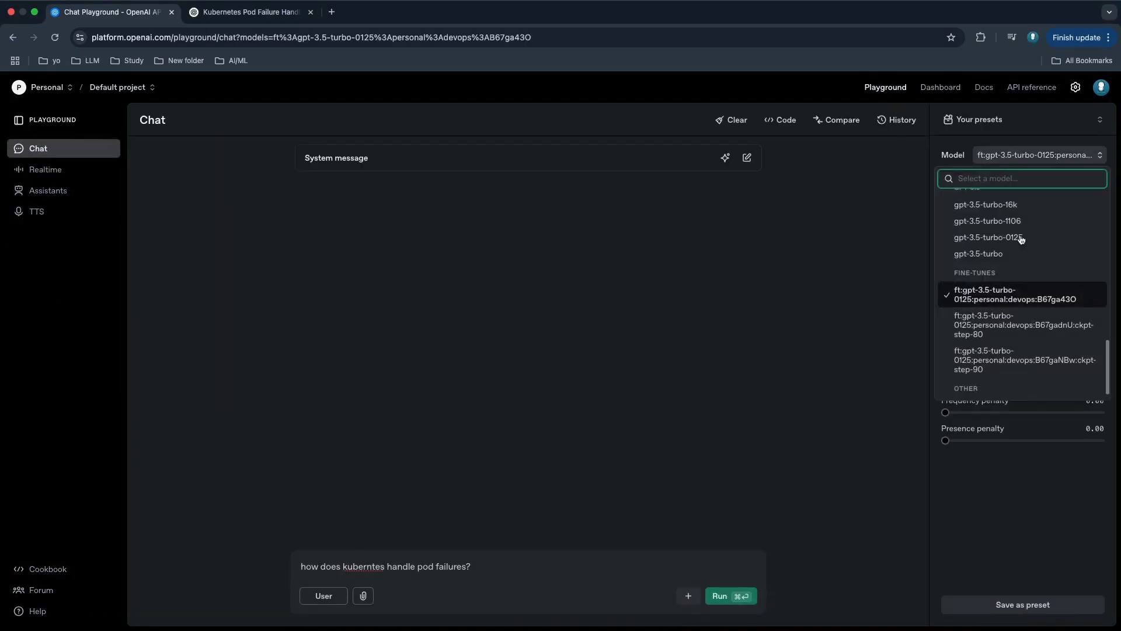
{"action": "left_click", "coordinate": [1020, 300]}
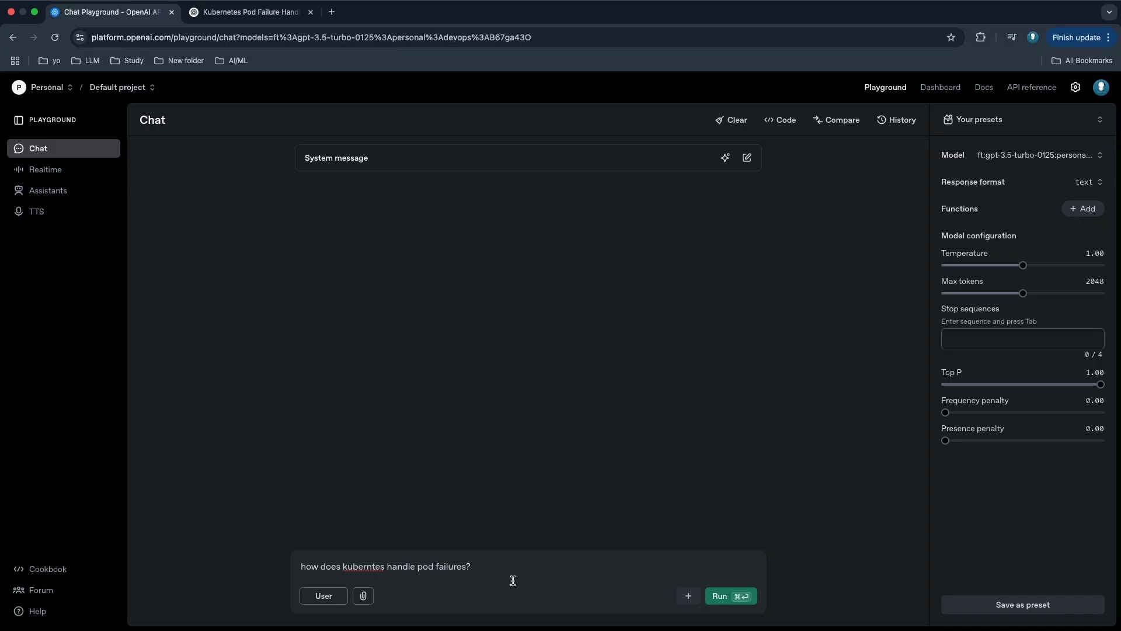
{"action": "left_click", "coordinate": [720, 596]}
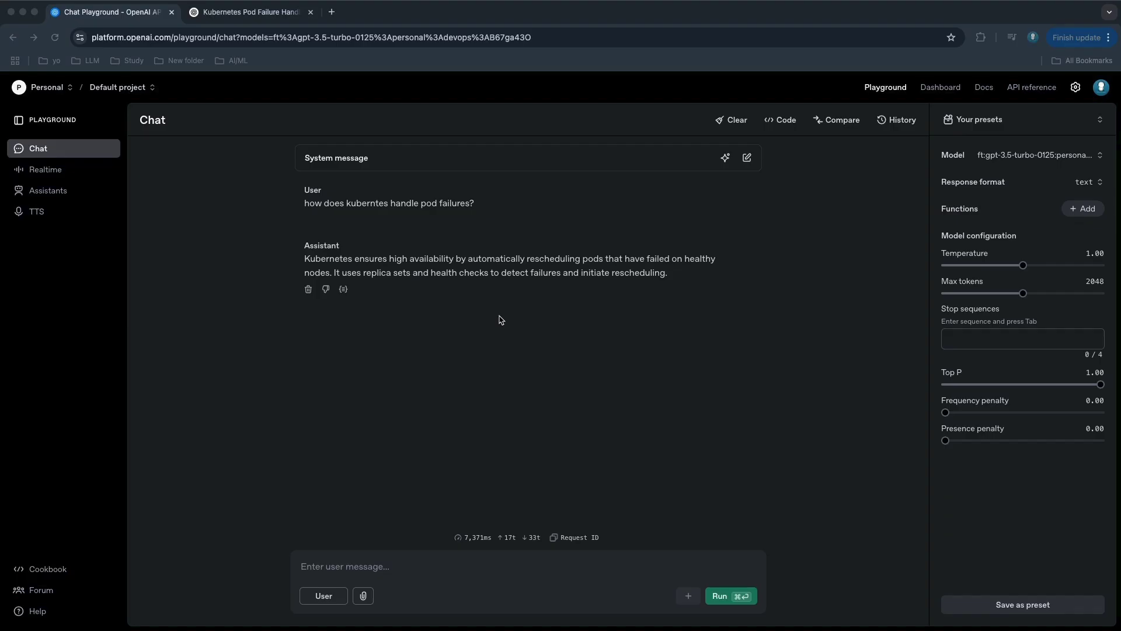
{"action": "left_click", "coordinate": [245, 13]}
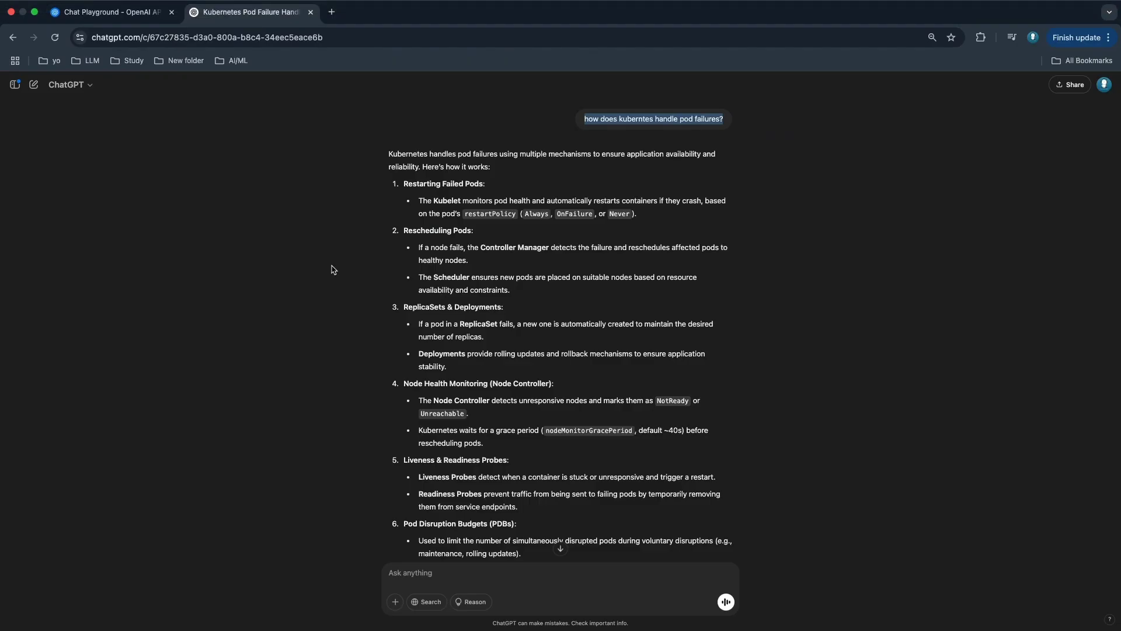